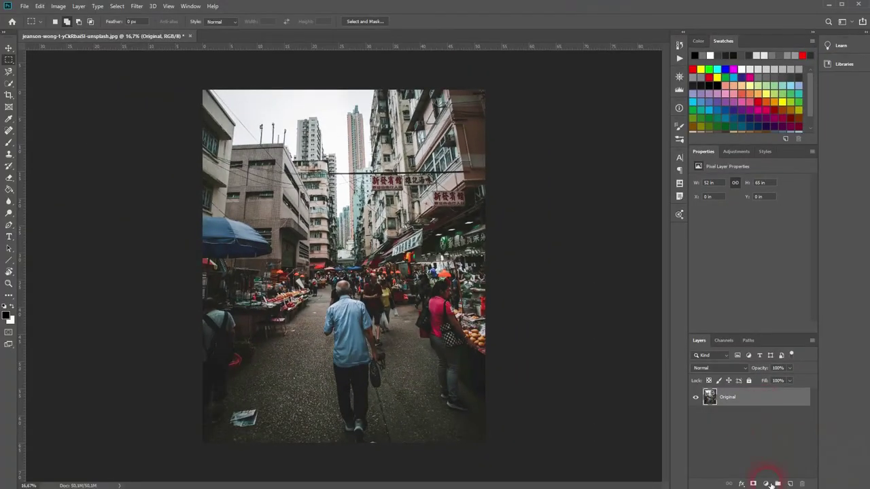
Step: Open the fill/adjustment layer menu at the bottom of the Layers panel above Original
click(766, 483)
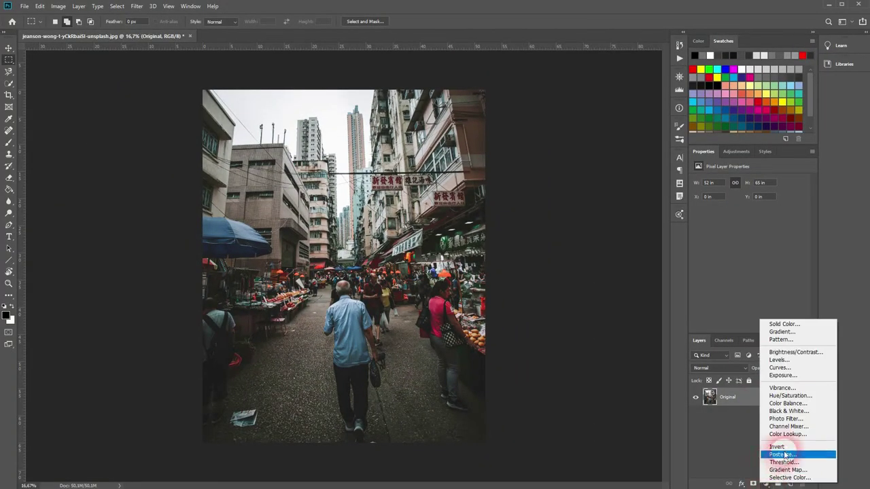
click(802, 435)
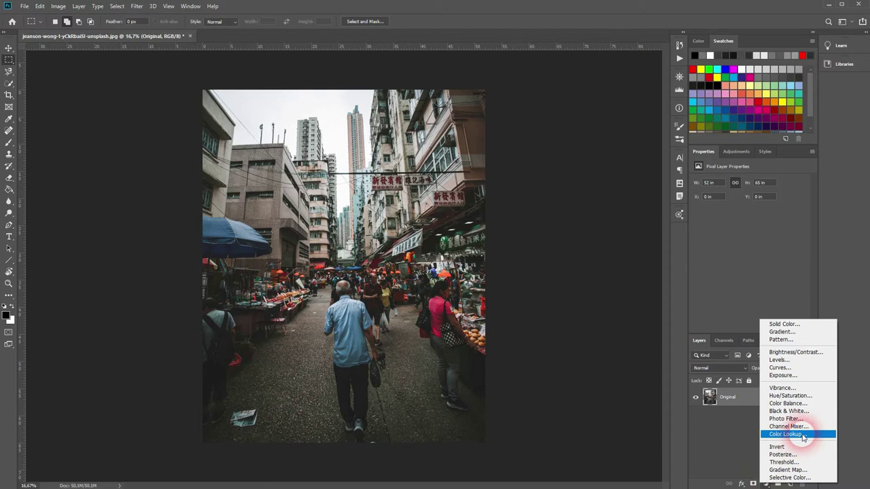
Step: Add a Curves layer on the RGB channel, lifting the black point and lowering the white point
click(779, 368)
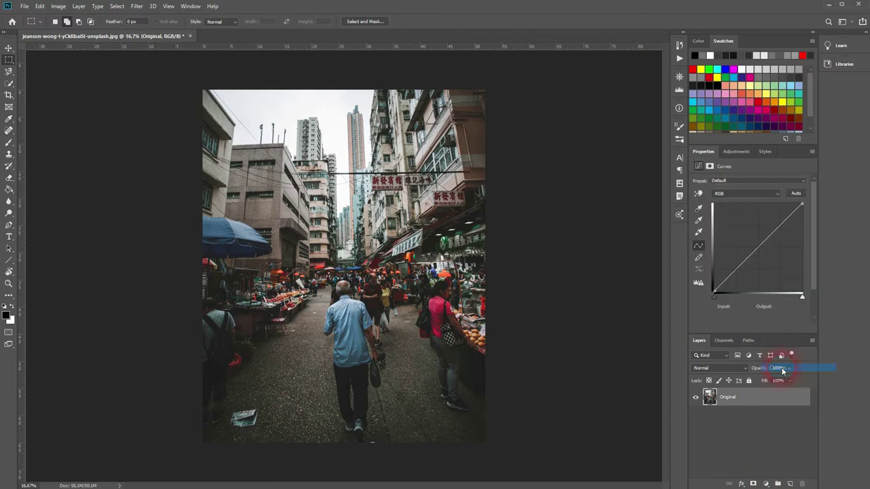
click(746, 194)
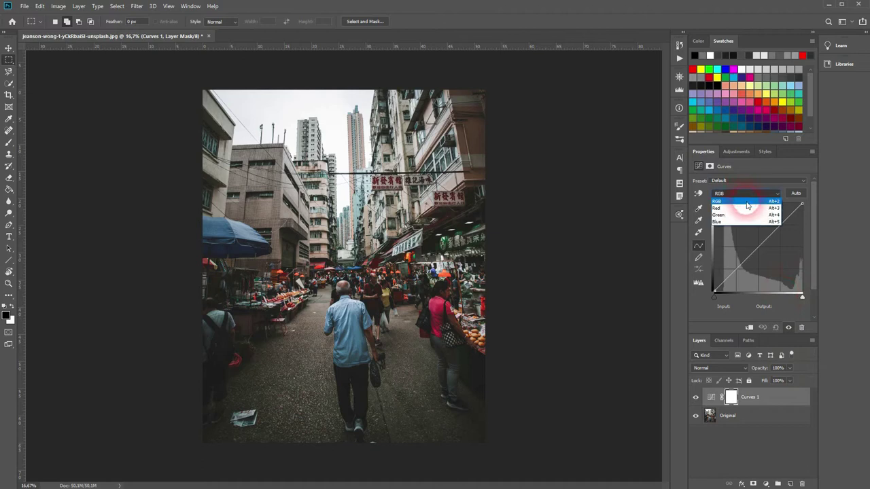
click(748, 200)
drag(715, 294, 714, 279)
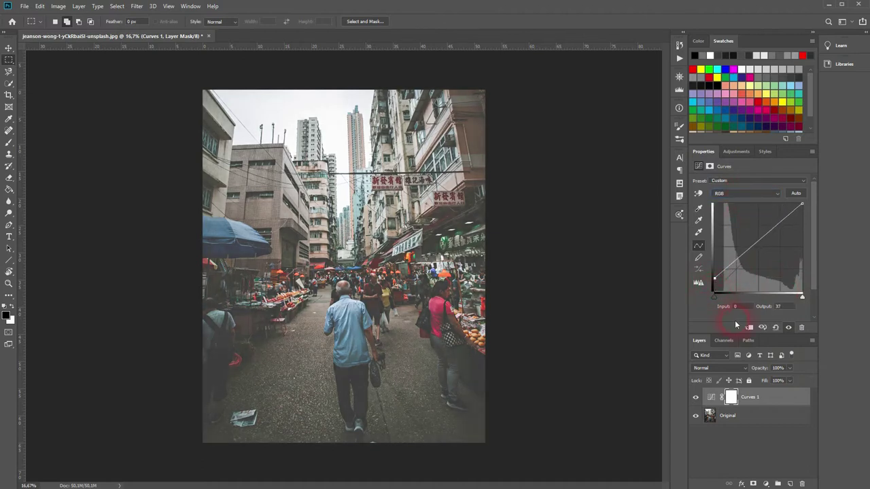
click(787, 306)
drag(714, 279, 712, 285)
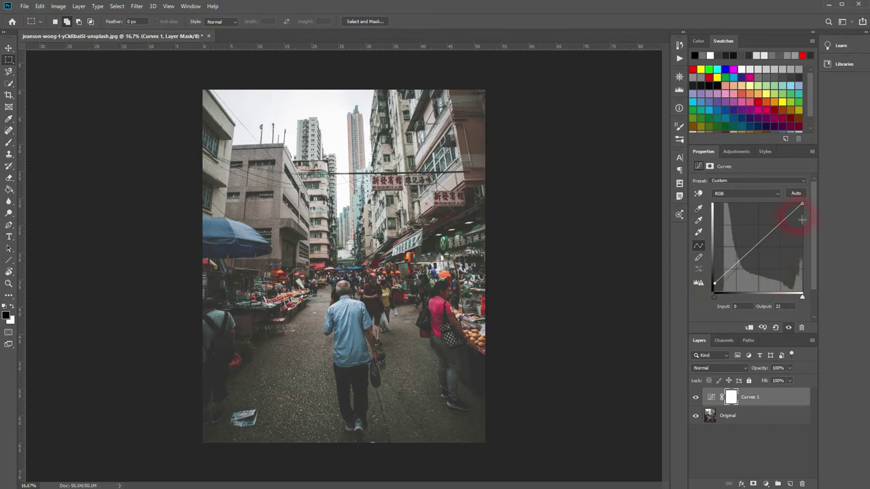
drag(802, 206, 810, 215)
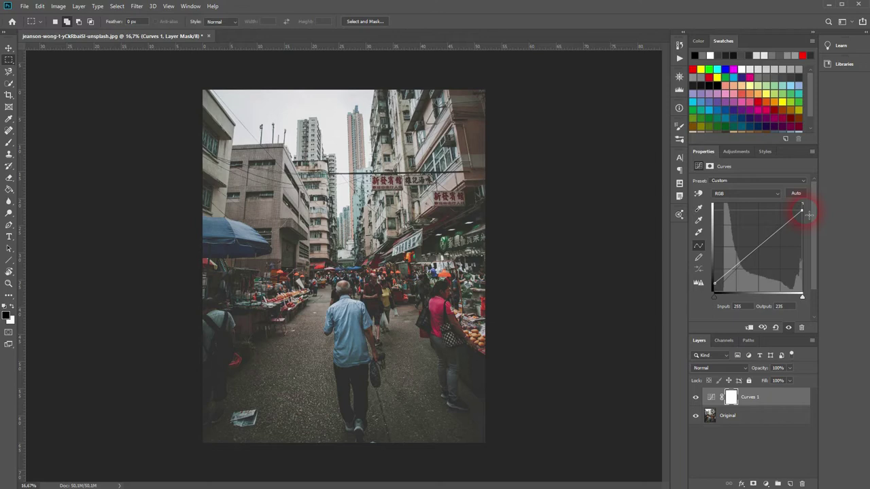
Step: Add a slightly lowered shadow point and a slightly raised upper mid-tone point to the curve
click(739, 265)
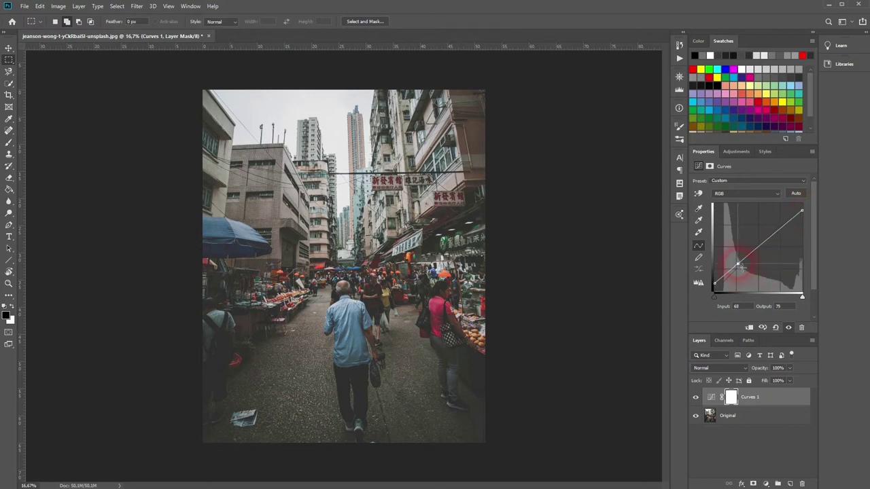
drag(742, 267, 744, 268)
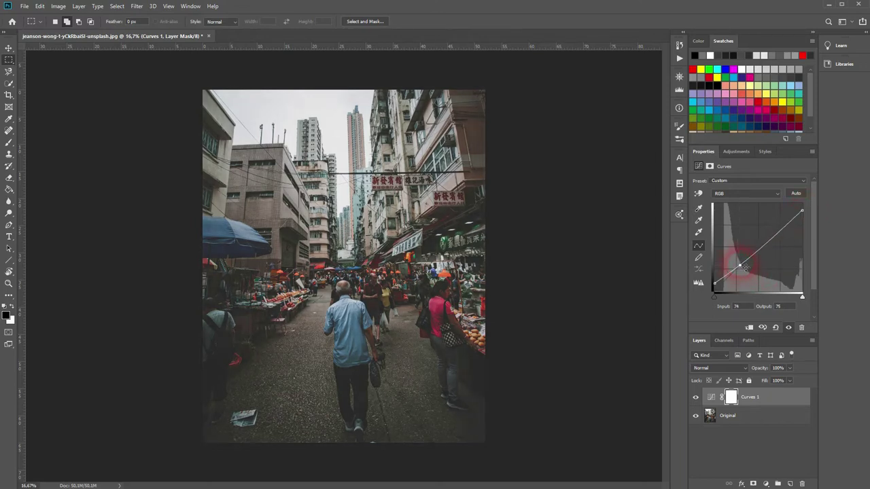
click(774, 240)
drag(776, 243, 776, 242)
Step: Refine the curve by lifting blacks, lowering whites further and raising the middle point
drag(808, 214, 807, 210)
click(716, 284)
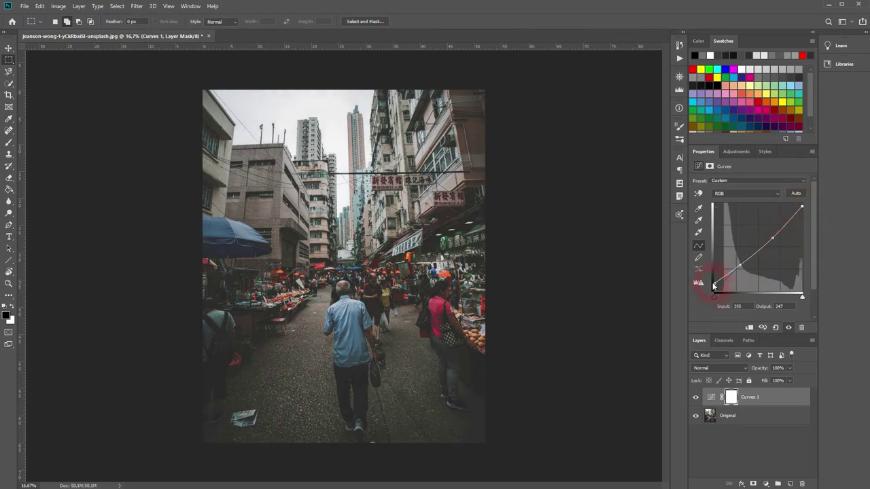
drag(718, 285, 721, 284)
drag(802, 205, 811, 218)
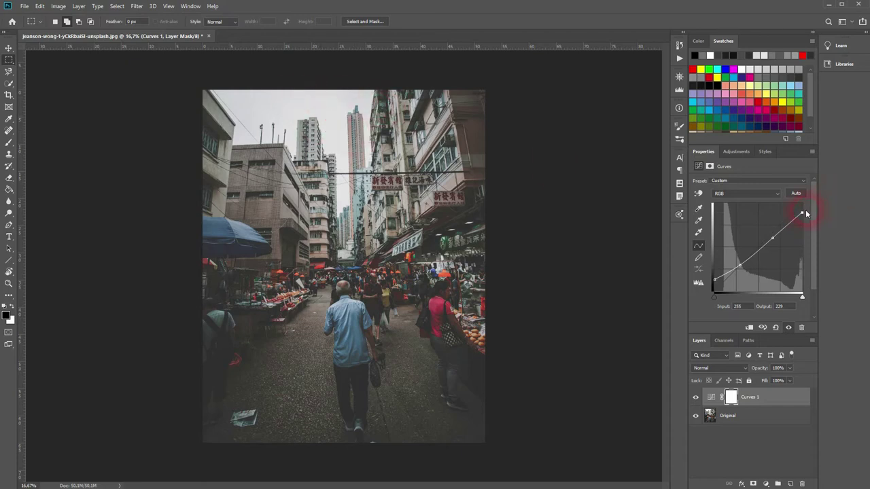
mouse_move(809, 215)
mouse_down()
mouse_move(800, 202)
mouse_move(809, 228)
mouse_move(815, 215)
mouse_up()
drag(778, 243, 776, 238)
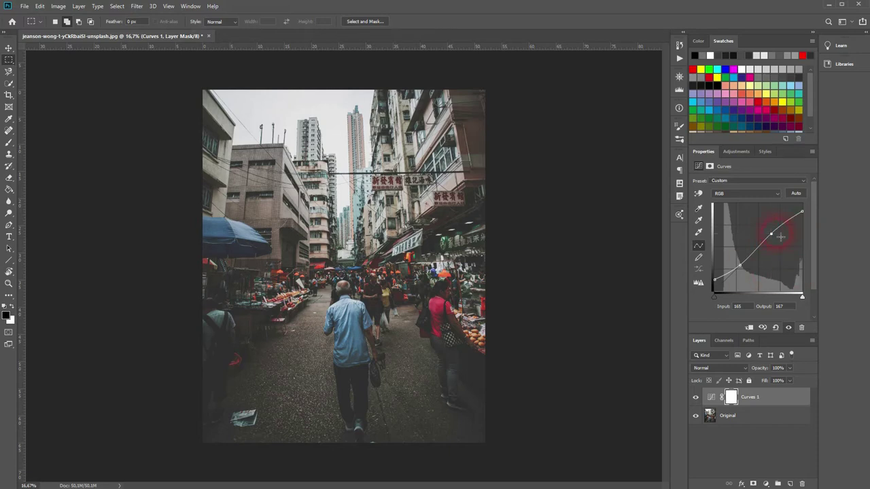
Step: Add a Hue/Saturation layer with Saturation at -28 and Lightness at +4
click(766, 484)
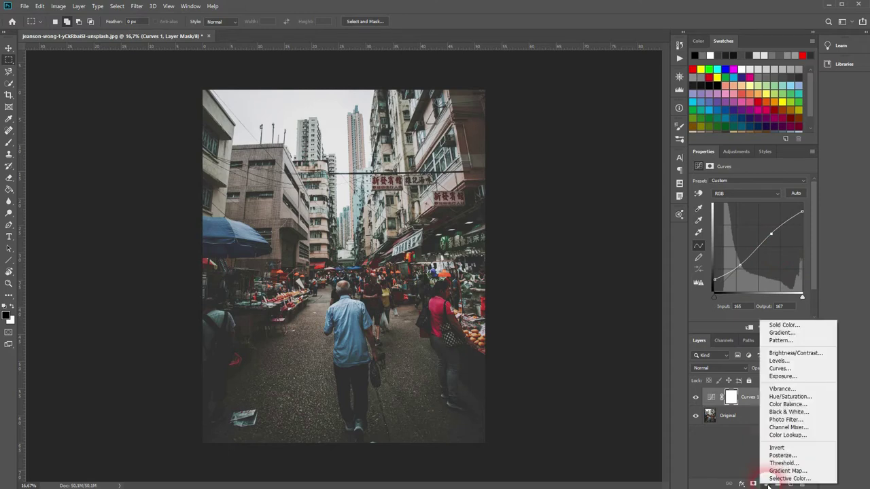
click(789, 396)
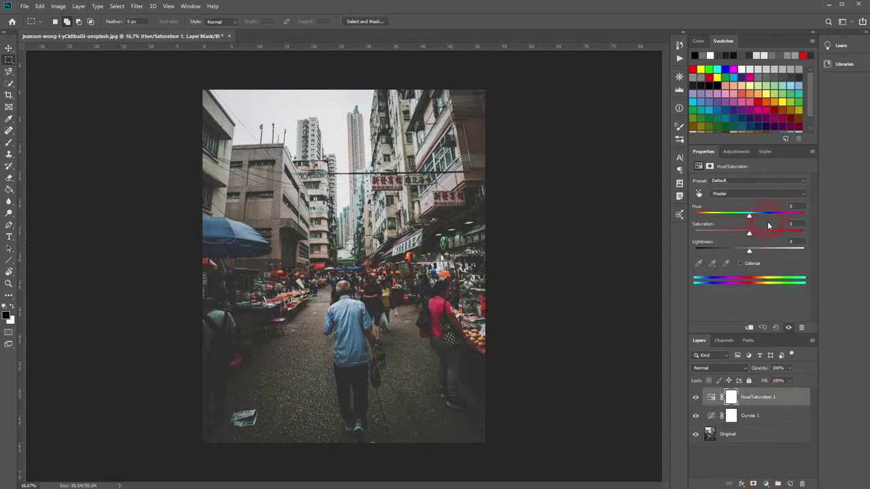
mouse_move(749, 233)
mouse_down()
mouse_move(691, 238)
mouse_move(735, 235)
mouse_up()
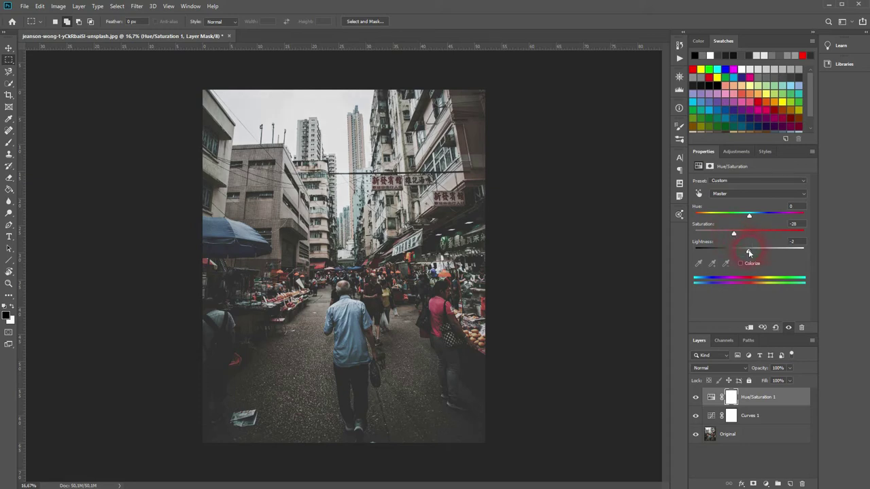
mouse_move(749, 253)
mouse_down()
mouse_move(736, 253)
mouse_move(749, 253)
mouse_up()
drag(750, 253, 752, 253)
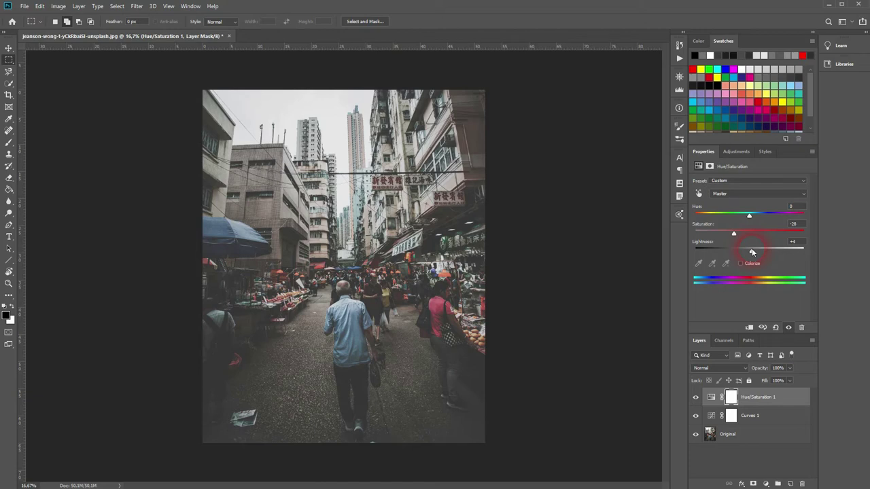
Step: Add a Brightness/Contrast layer with Contrast 100 and Brightness 35, leaving Use Legacy off
click(766, 483)
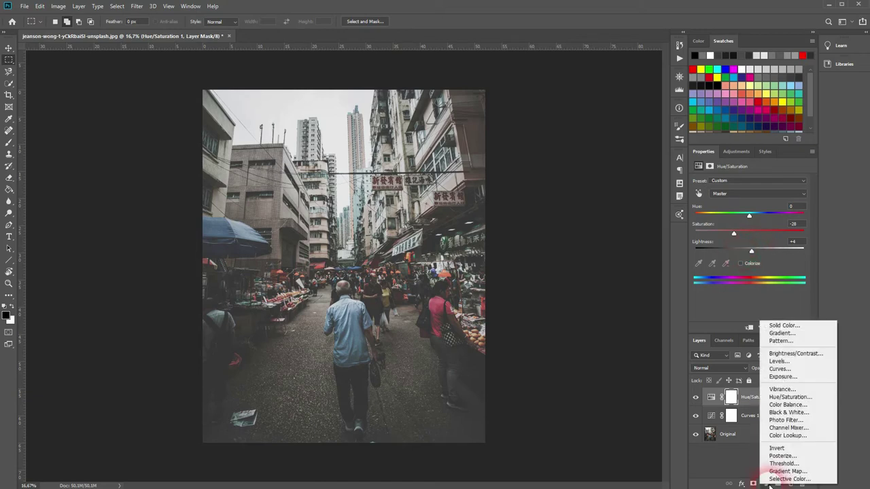
click(781, 355)
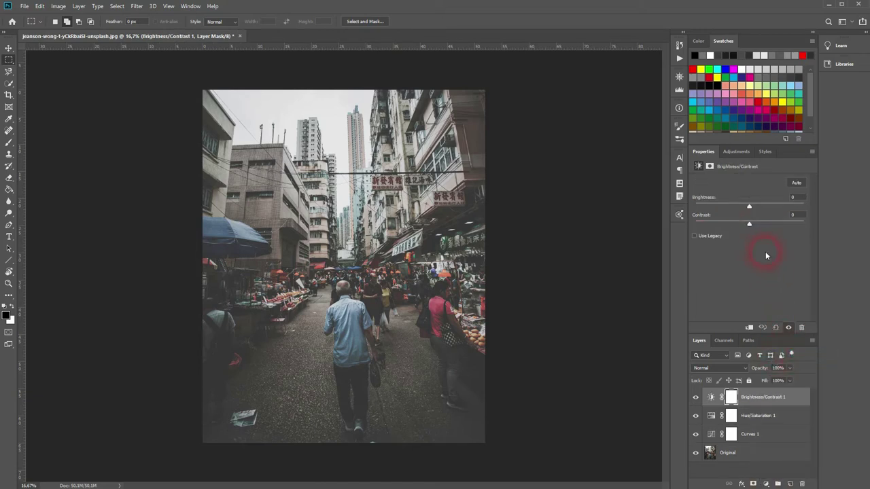
drag(750, 225, 862, 234)
click(694, 235)
click(694, 236)
drag(743, 228, 858, 231)
drag(749, 206, 762, 207)
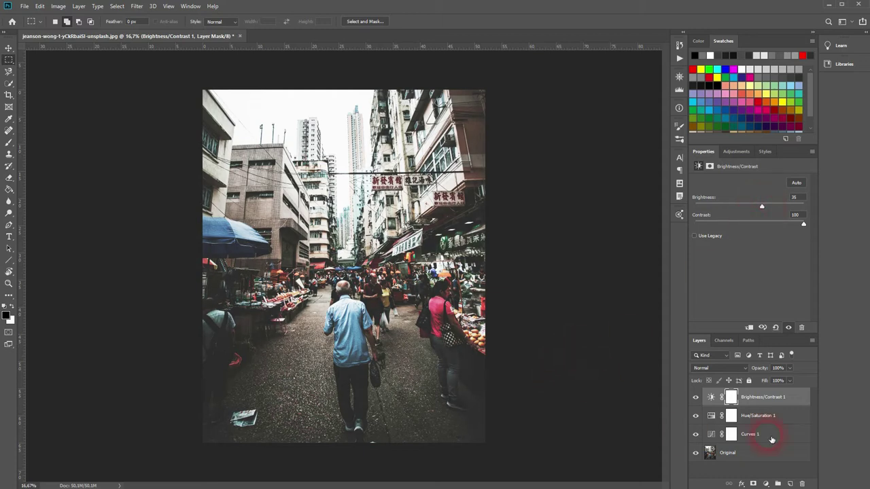
Step: Reselect Curves 1 and nudge its white point and middle point slightly lower
click(767, 437)
mouse_move(802, 203)
mouse_down()
mouse_move(806, 215)
mouse_move(801, 196)
mouse_move(807, 207)
mouse_up()
click(775, 235)
drag(777, 238, 784, 238)
drag(720, 284, 716, 285)
drag(739, 266, 741, 266)
click(761, 328)
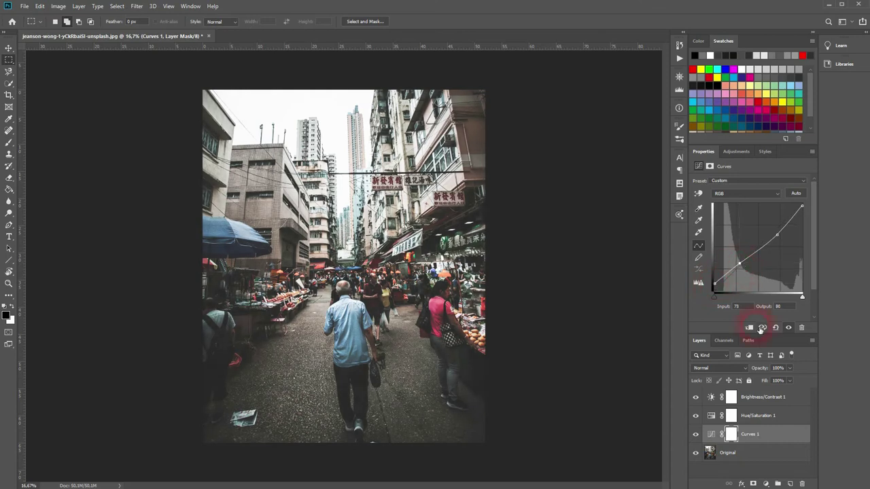
Step: Lower the Hue/Saturation lightness slightly and set Brightness/Contrast brightness to 38
click(772, 418)
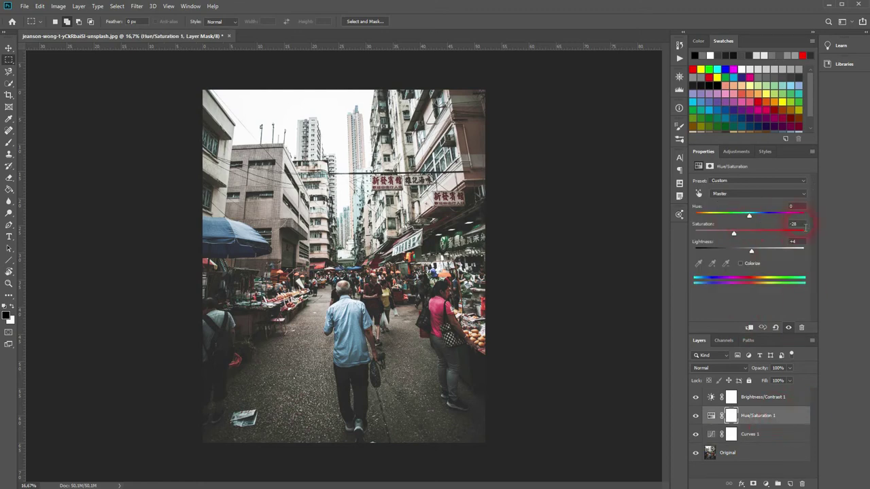
click(768, 371)
drag(753, 250, 753, 253)
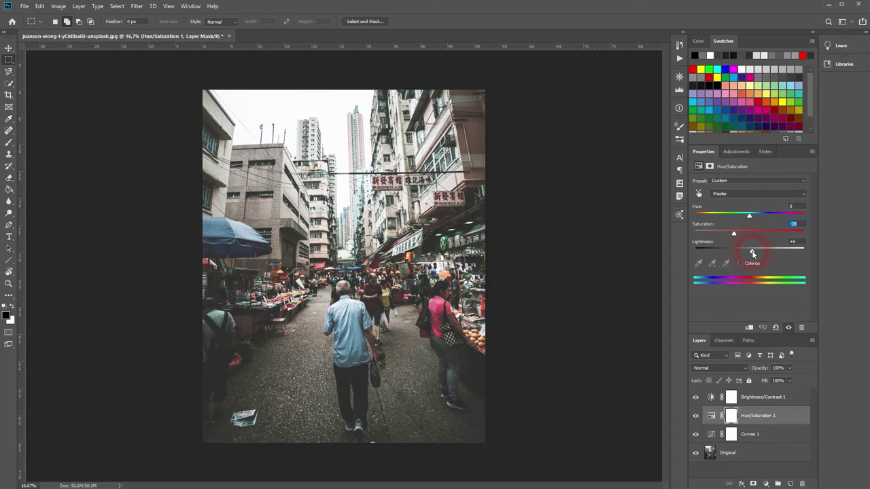
click(778, 400)
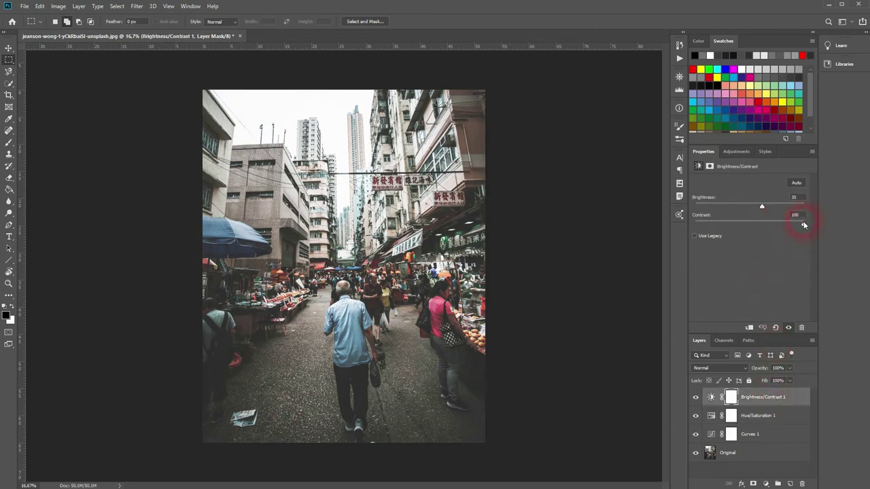
mouse_move(762, 206)
mouse_down()
mouse_move(751, 209)
mouse_move(762, 208)
mouse_up()
Step: On the Curves 1 Red channel, lift the black point and raise the mid-tones slightly
click(733, 433)
click(736, 194)
click(748, 209)
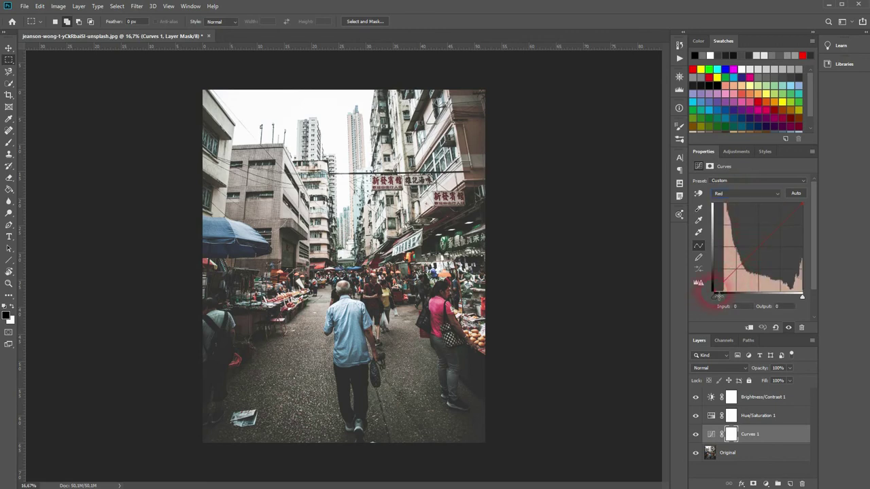
mouse_move(718, 295)
mouse_down()
mouse_move(711, 287)
mouse_move(710, 306)
mouse_up()
drag(762, 250, 762, 246)
Step: On the Blue channel, lift blacks, lower white output to 222, and set a mid point to 124
click(732, 195)
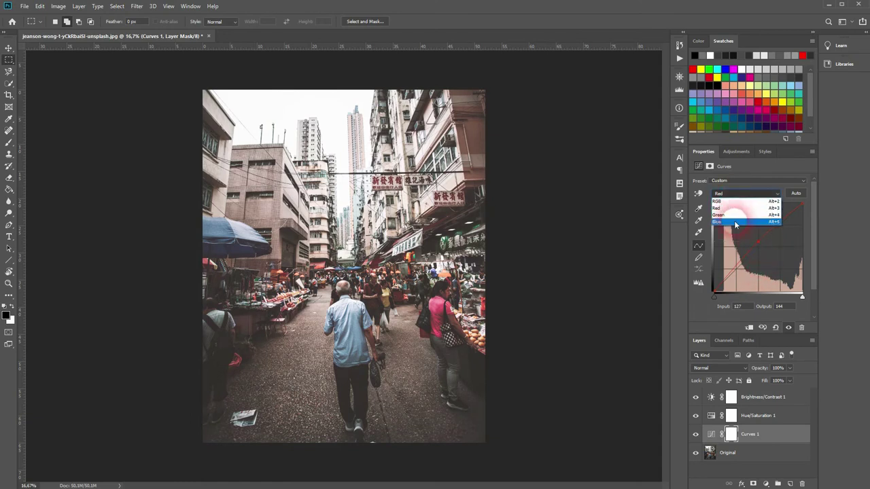
click(717, 222)
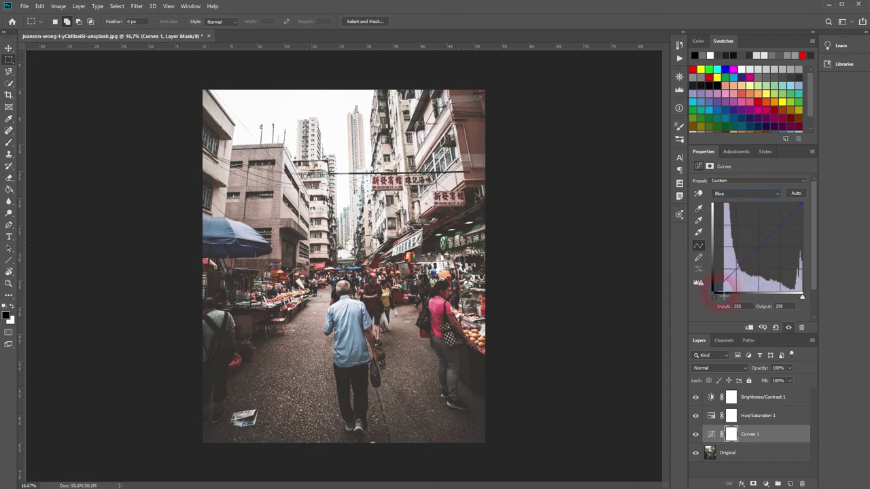
drag(714, 294, 715, 289)
drag(806, 208, 813, 219)
click(764, 255)
drag(764, 255, 764, 253)
Step: Compare against the original, then set the Brightness/Contrast brightness to 25
alt+click(699, 459)
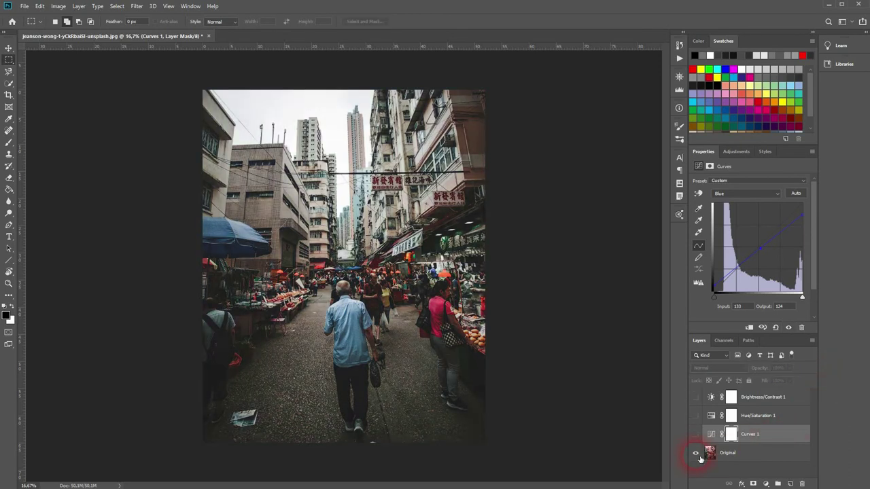
alt+click(700, 458)
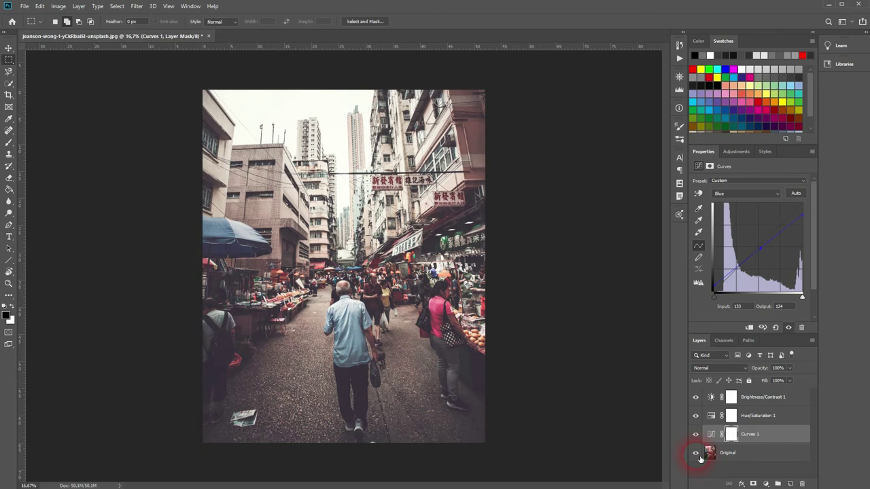
click(759, 401)
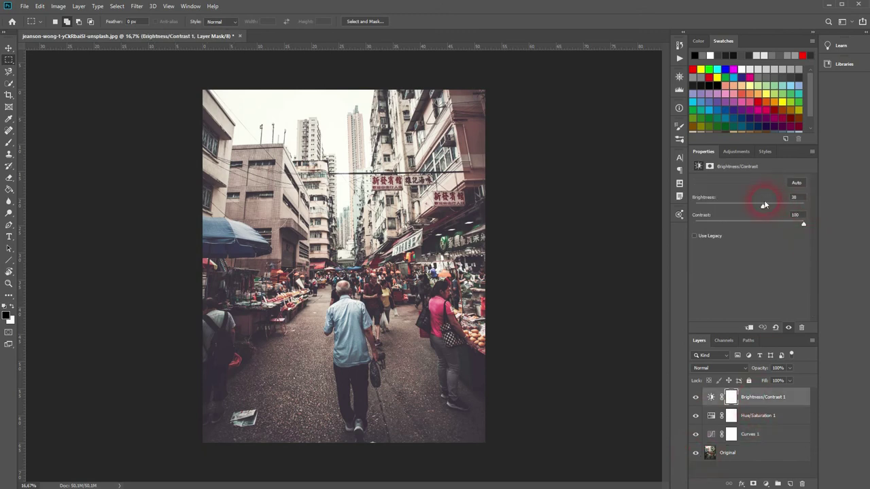
drag(764, 209, 758, 206)
click(797, 197)
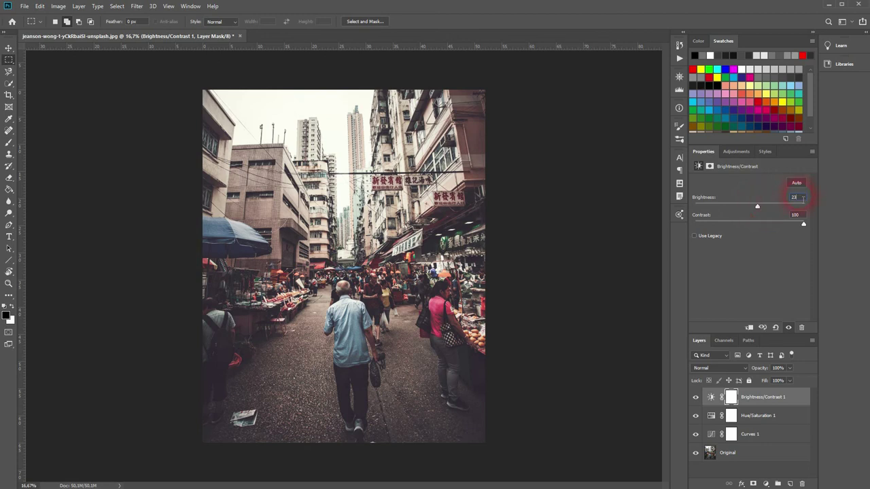
key(Up)
Step: Toggle between the unedited Original photo and the Crema look, ending with adjustments visible
click(747, 457)
alt+click(696, 454)
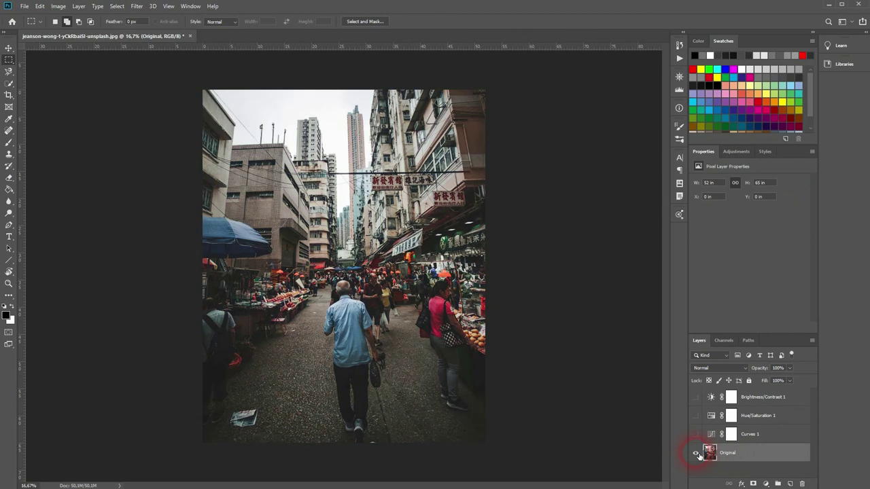
alt+click(696, 453)
alt+click(696, 453)
alt+click(696, 453)
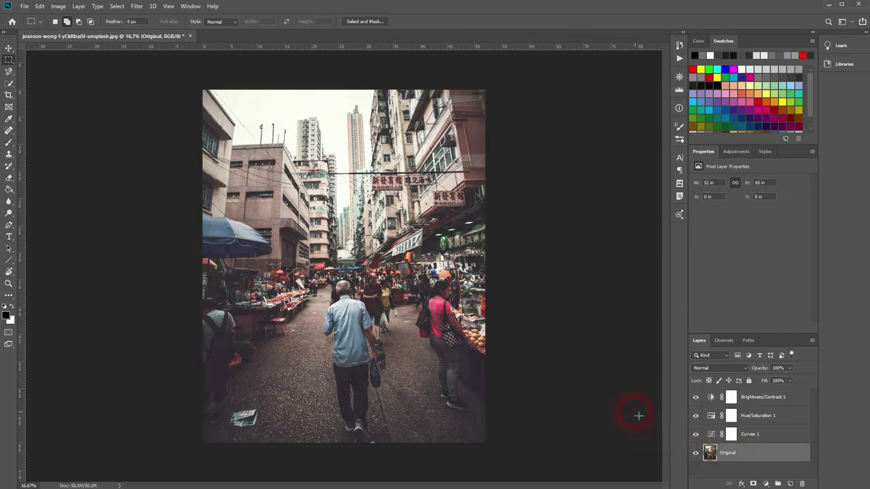